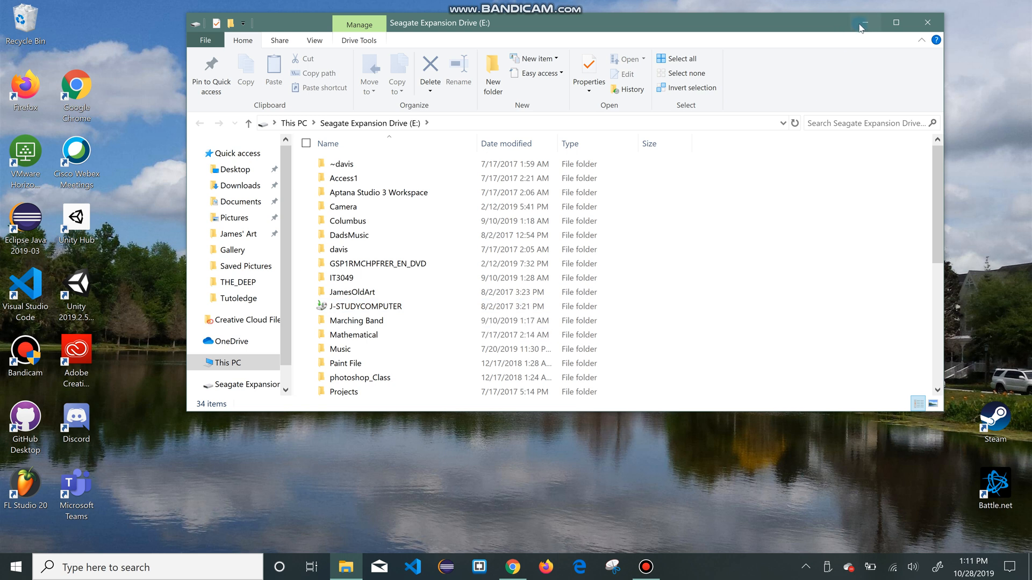
Clear the file window off the desktop and open Control Panel by searching for "con"
{"action": "left_click", "coordinate": [862, 24]}
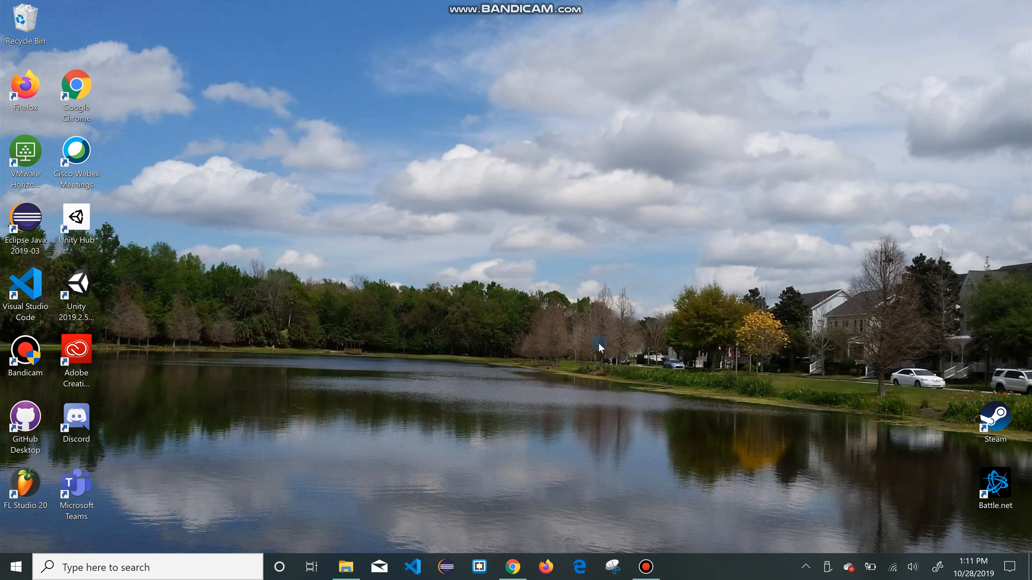
{"action": "left_click", "coordinate": [16, 568]}
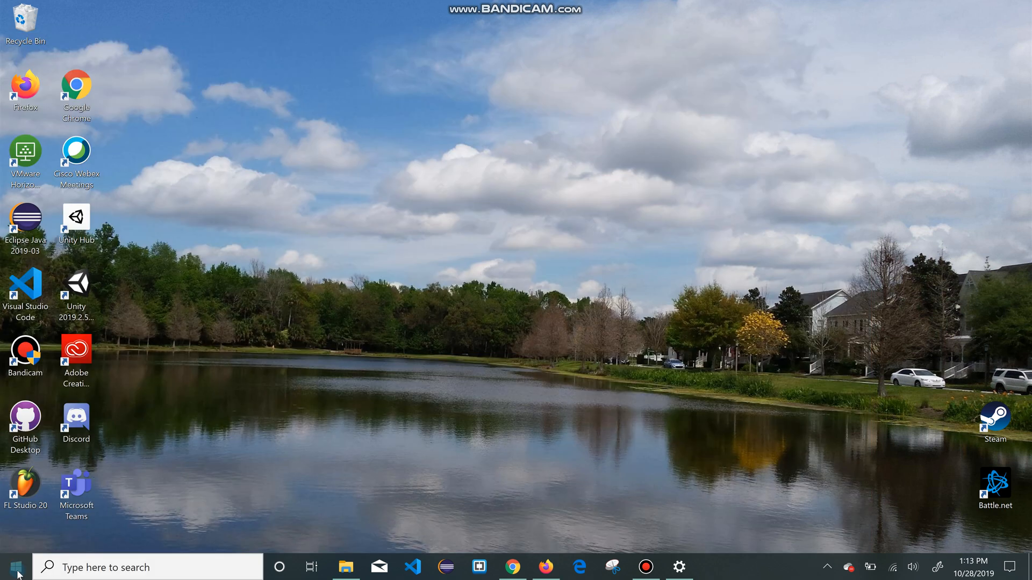
{"action": "left_click", "coordinate": [16, 568]}
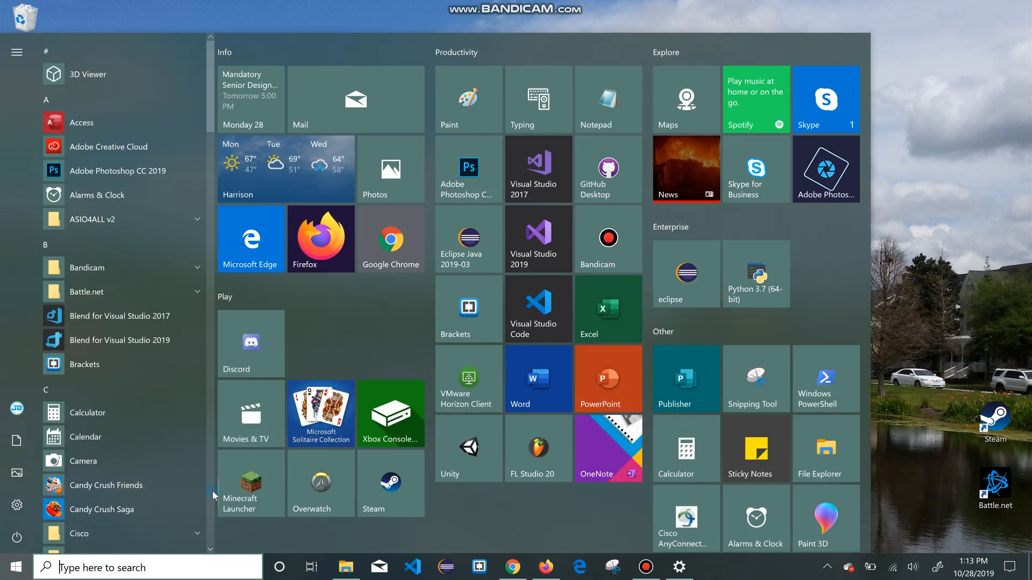
{"action": "type", "text": "con"}
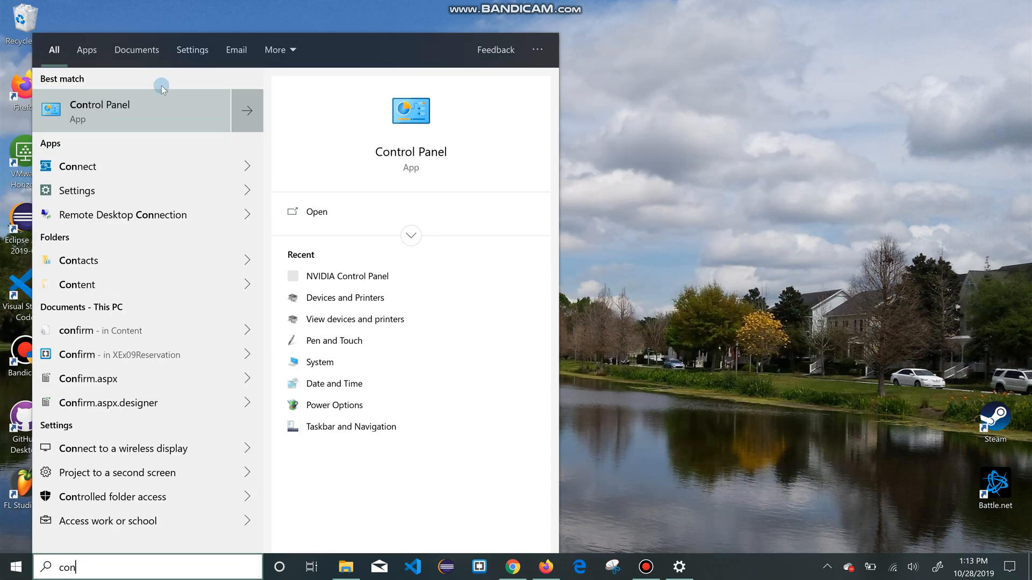
{"action": "left_click", "coordinate": [191, 118]}
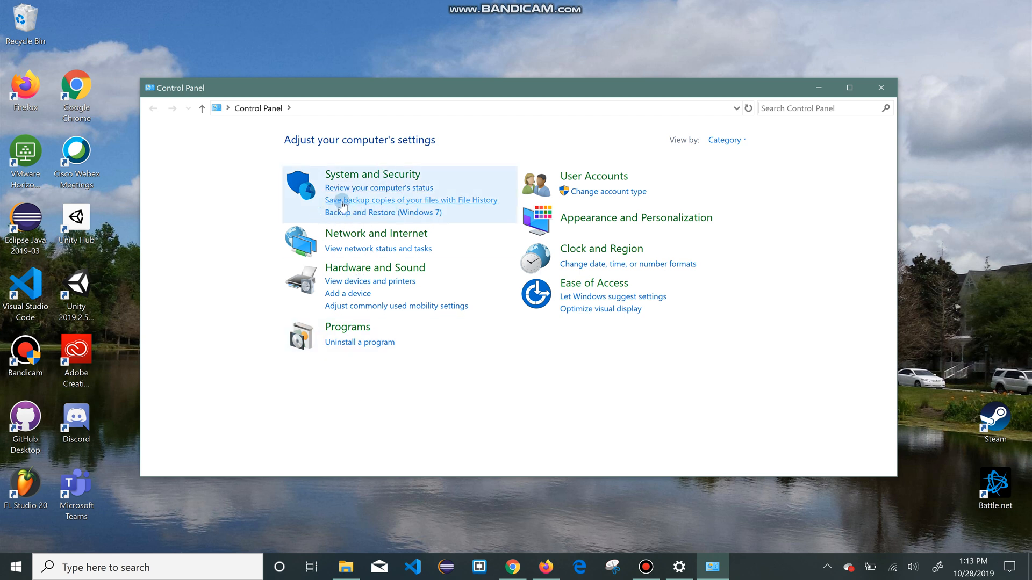
Open File History in the System and Security category
{"action": "left_click", "coordinate": [493, 171]}
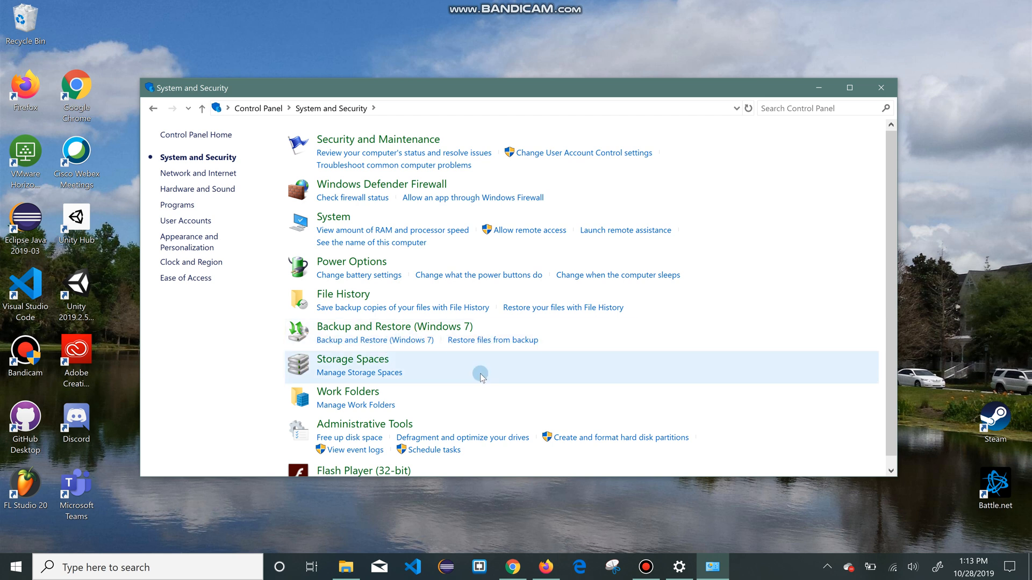
{"action": "scroll", "coordinate": [607, 333], "scroll_direction": "down", "scroll_amount": 1}
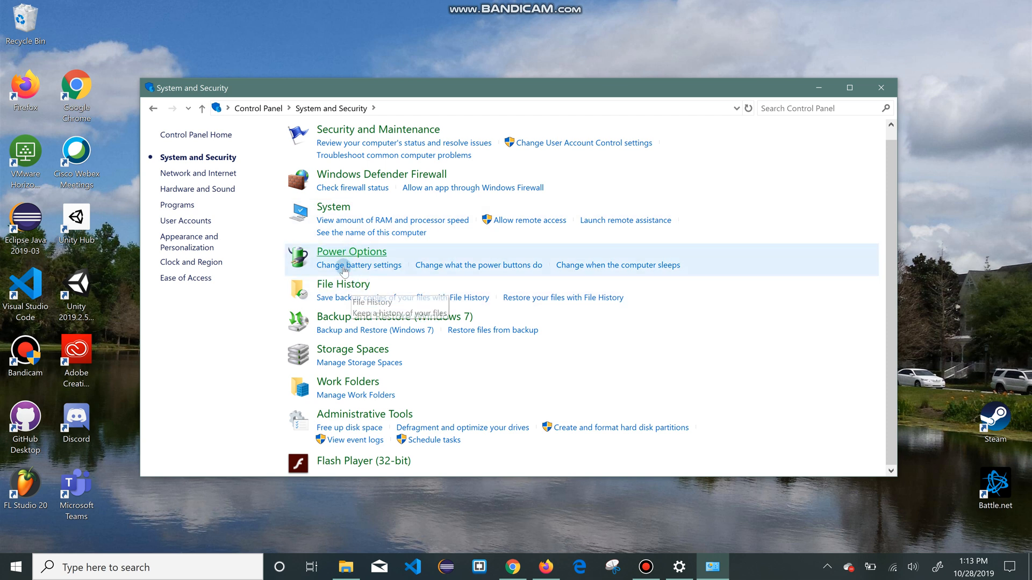
{"action": "left_click", "coordinate": [365, 285]}
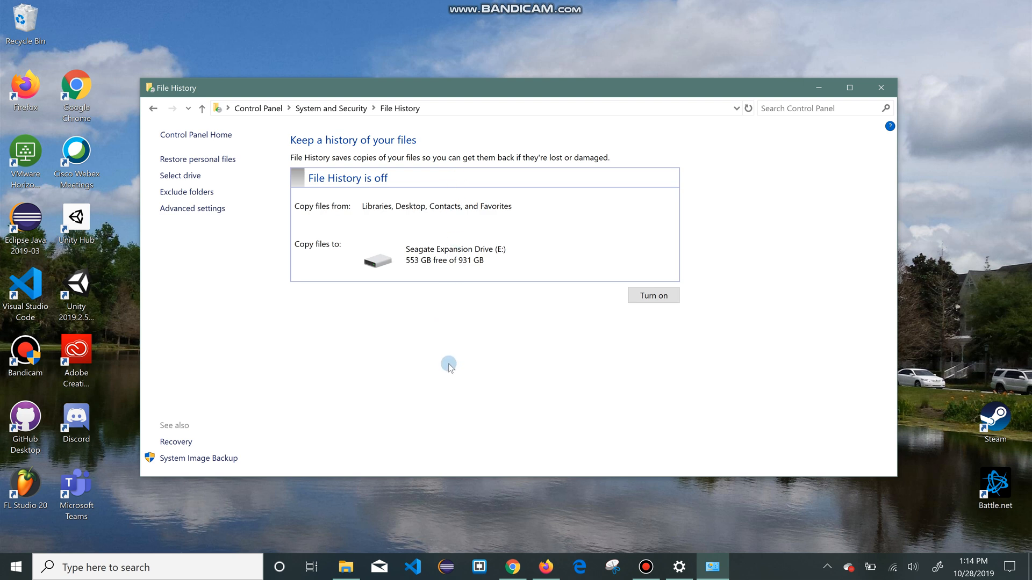
Open System Image Backup from File History and start setting up a new Windows backup
{"action": "left_click", "coordinate": [222, 459]}
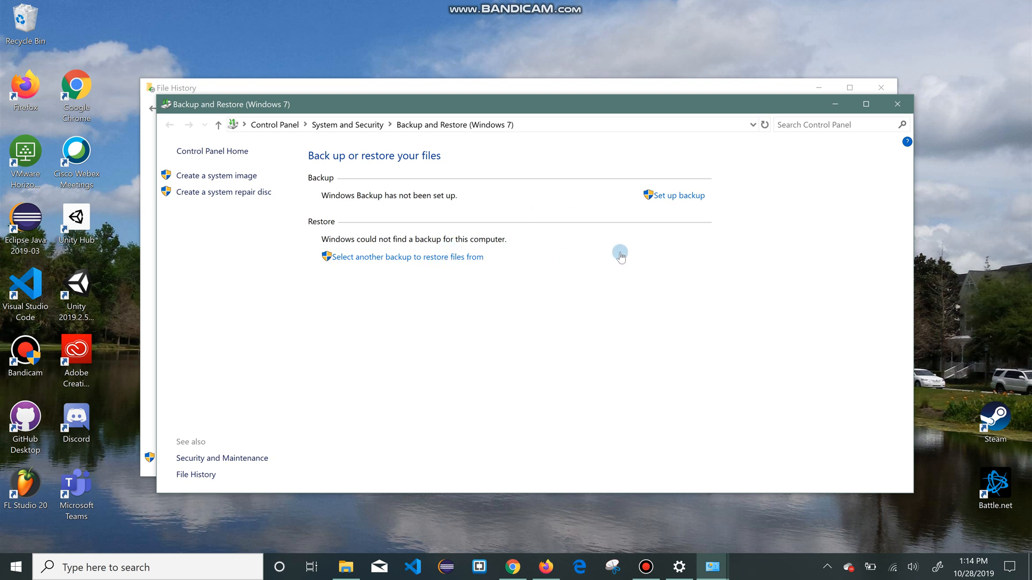
{"action": "left_click", "coordinate": [898, 104]}
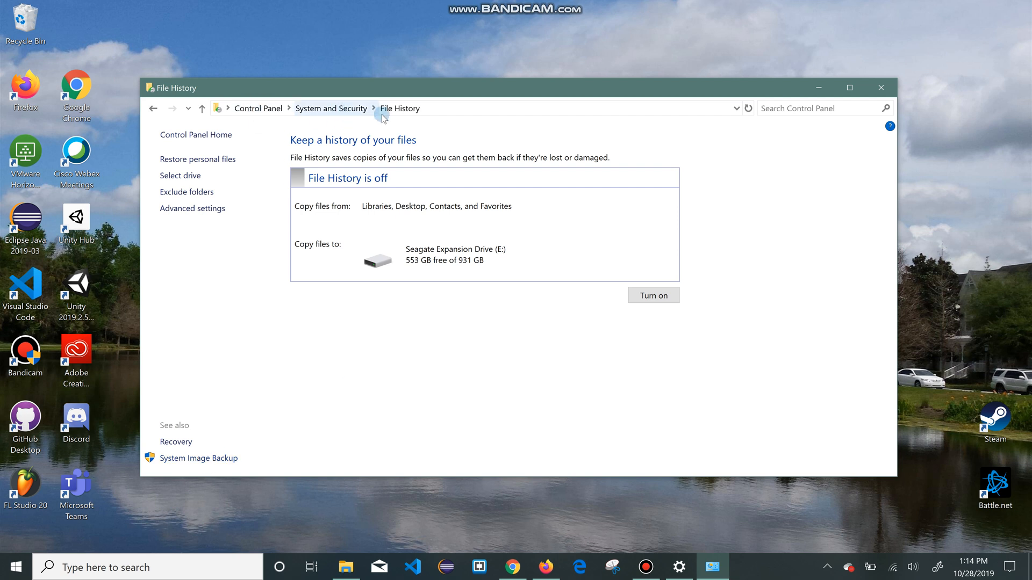
{"action": "left_click", "coordinate": [195, 459]}
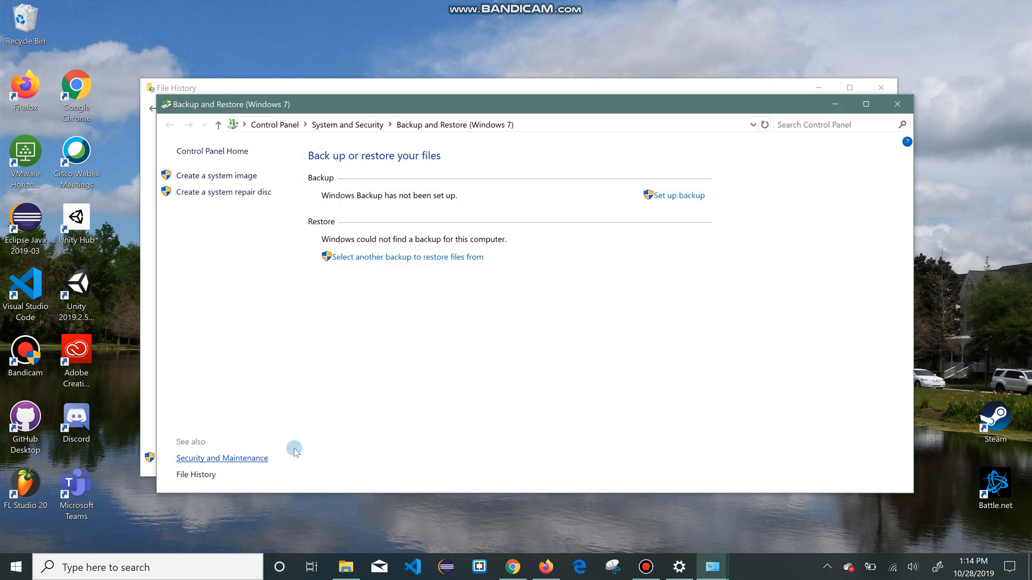
{"action": "left_click", "coordinate": [688, 196]}
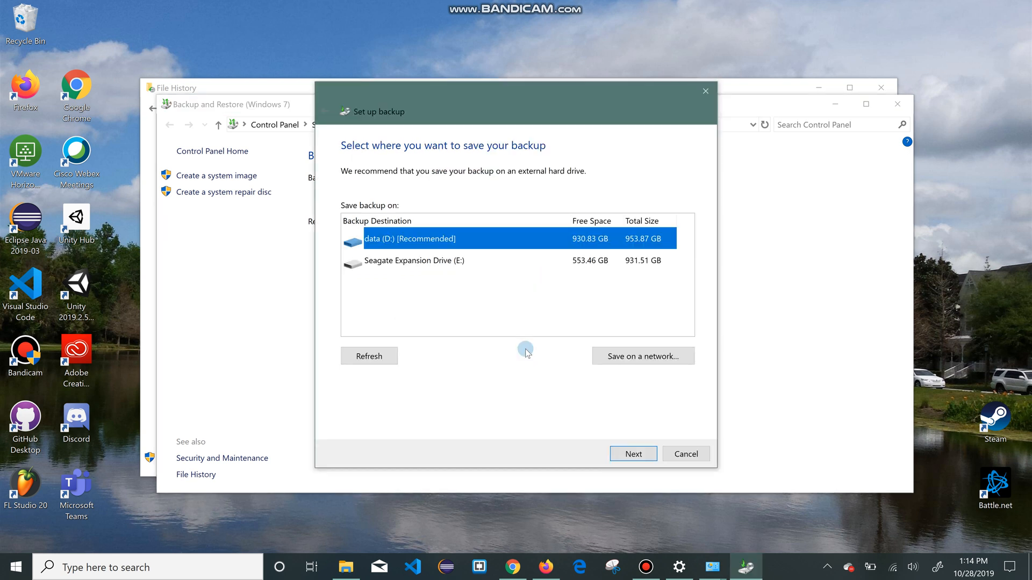
Choose Seagate Expansion Drive (E:) as the backup destination and let Windows choose what to back up
{"action": "left_click", "coordinate": [424, 265]}
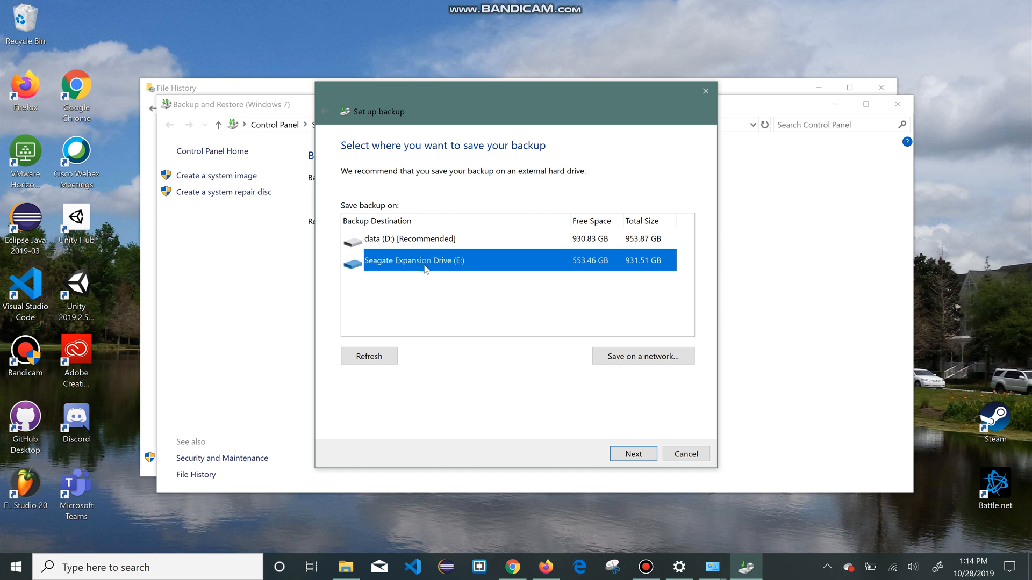
{"action": "left_click", "coordinate": [636, 457]}
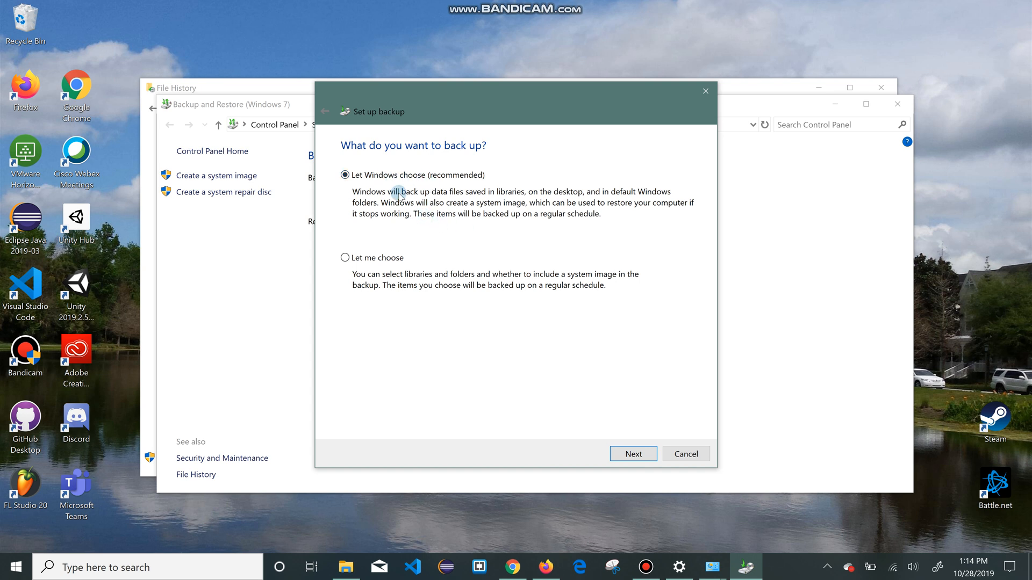
{"action": "left_click", "coordinate": [634, 454]}
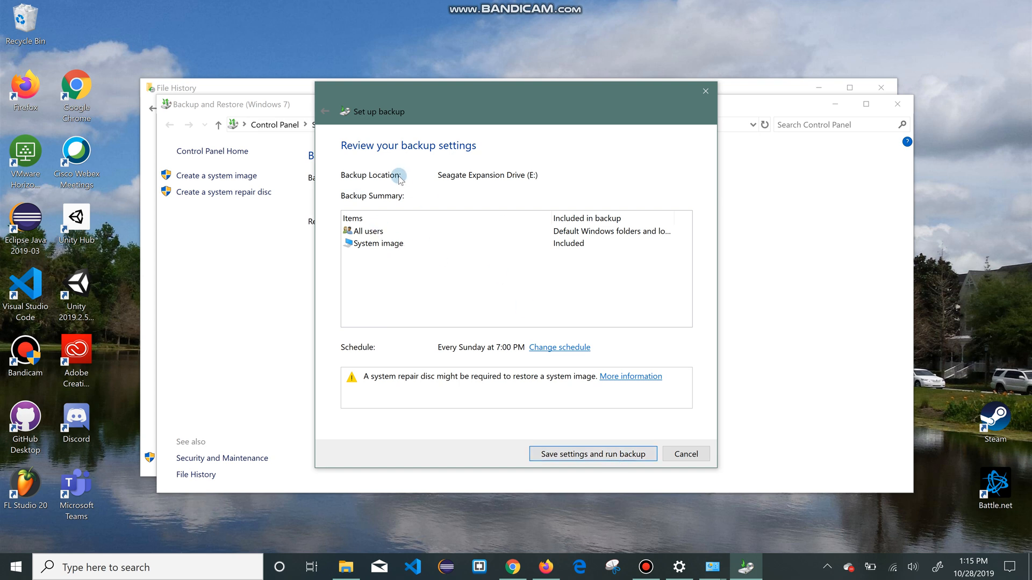
Change the weekly backup schedule so that it runs at 6:00 PM
{"action": "left_click", "coordinate": [552, 350]}
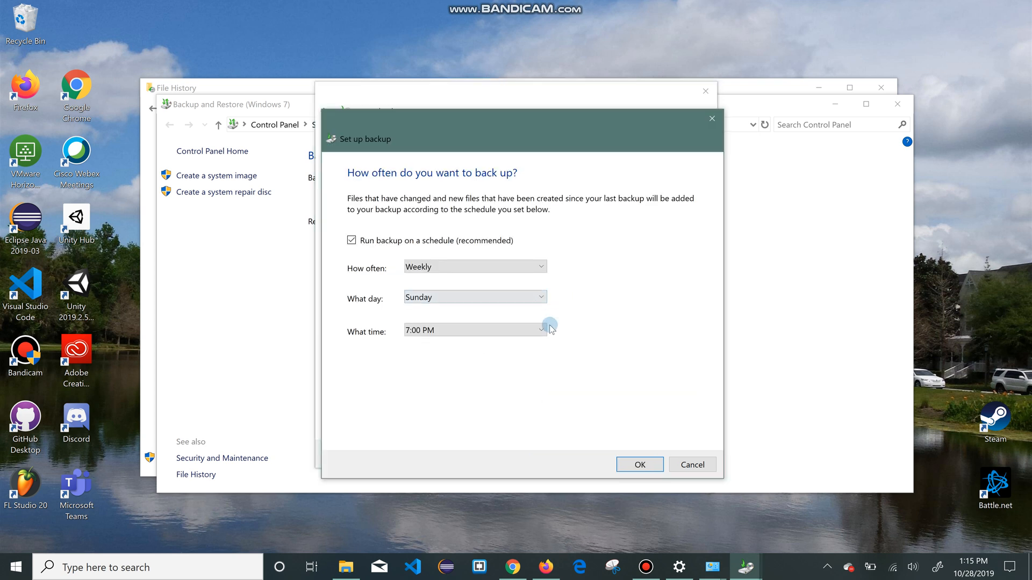
{"action": "left_click", "coordinate": [542, 329]}
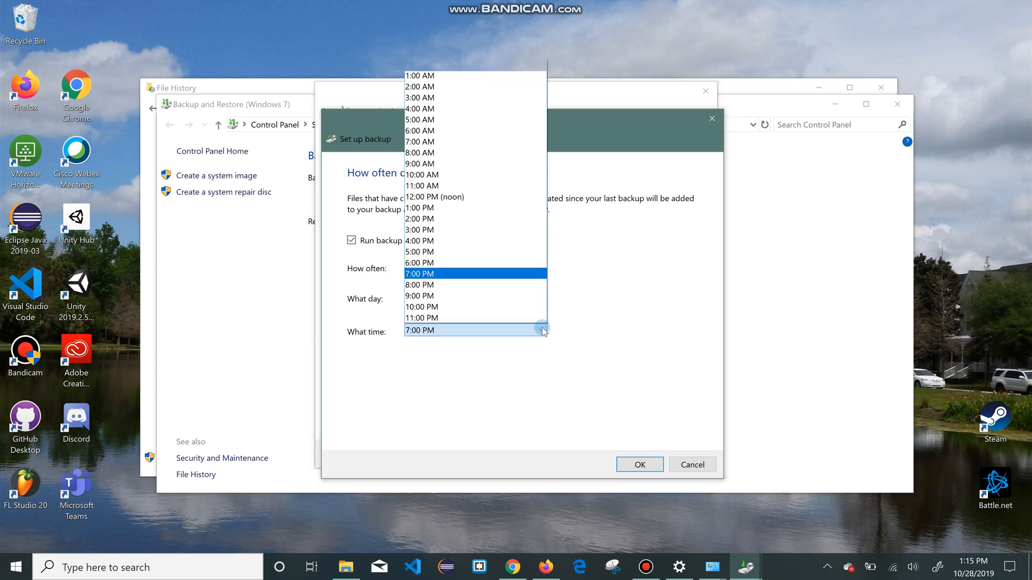
{"action": "left_click", "coordinate": [502, 265]}
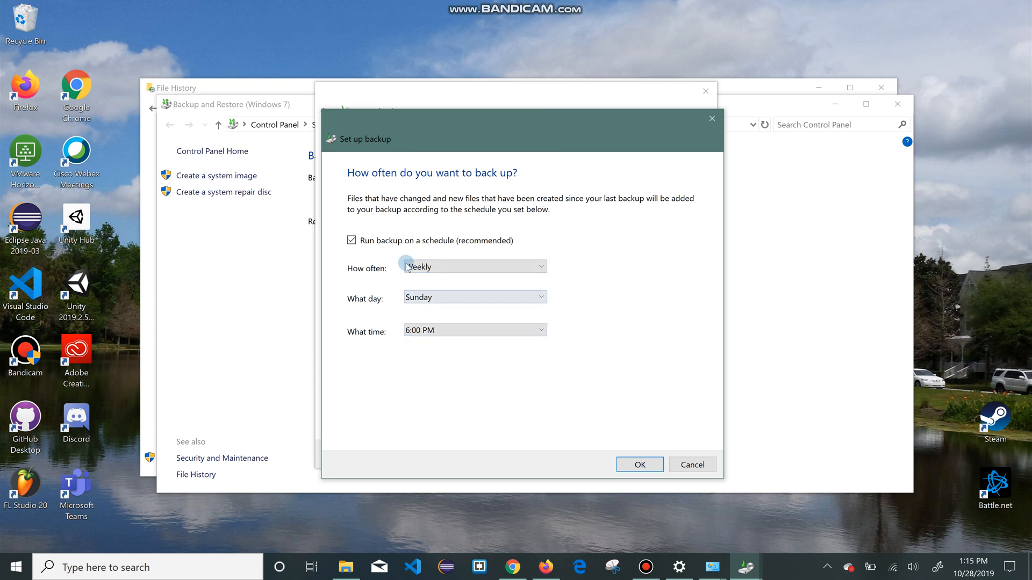
Try Saturday as the backup day and set it back to Sunday
{"action": "left_click", "coordinate": [542, 299]}
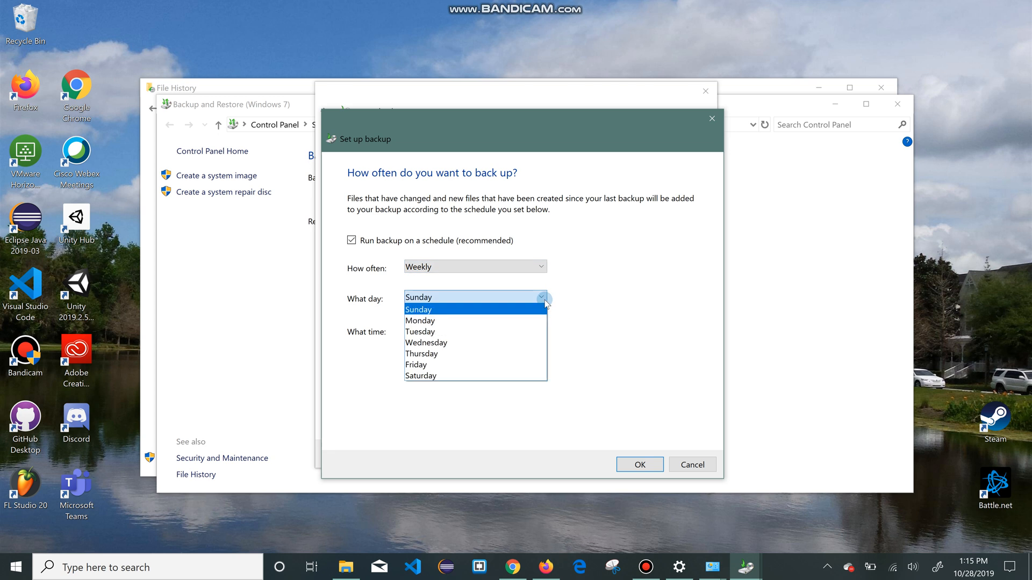
{"action": "left_click", "coordinate": [489, 376]}
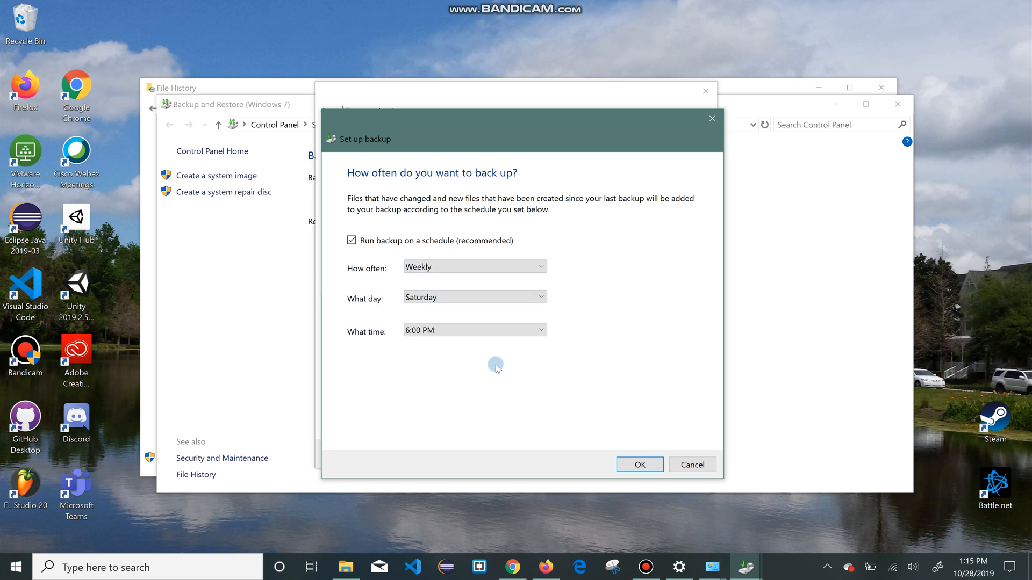
{"action": "left_click", "coordinate": [541, 298]}
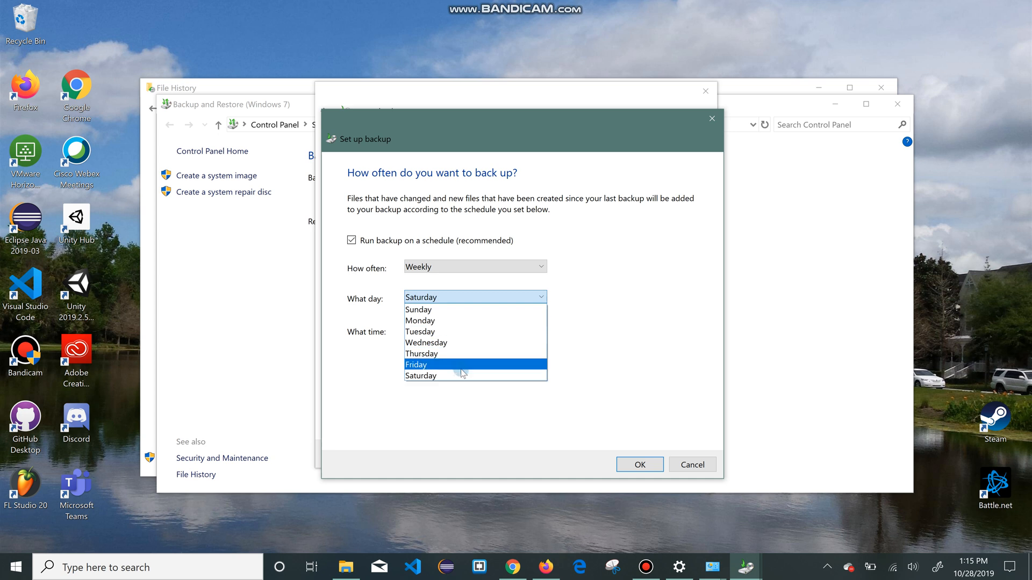
{"action": "left_click", "coordinate": [454, 312]}
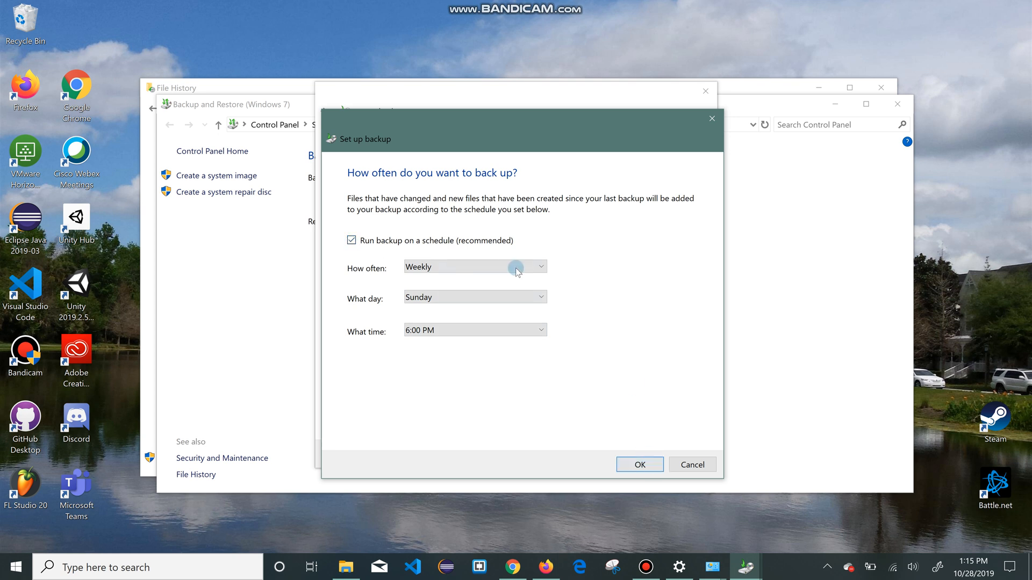
Keep the backup running on a schedule, and save the settings and run the backup
{"action": "left_click", "coordinate": [352, 241]}
{"action": "left_click", "coordinate": [352, 241]}
{"action": "left_click", "coordinate": [651, 464]}
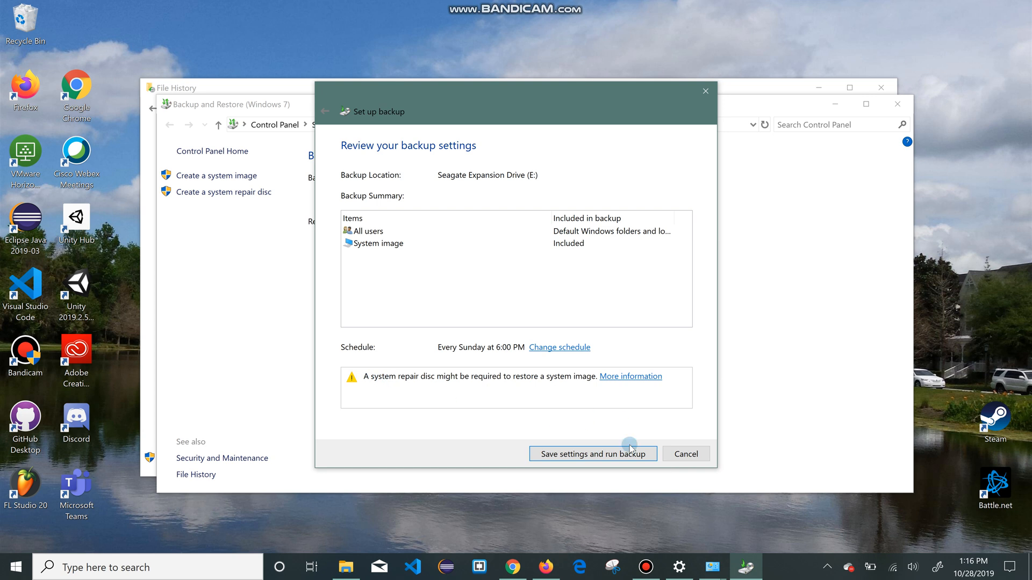
{"action": "left_click", "coordinate": [580, 456]}
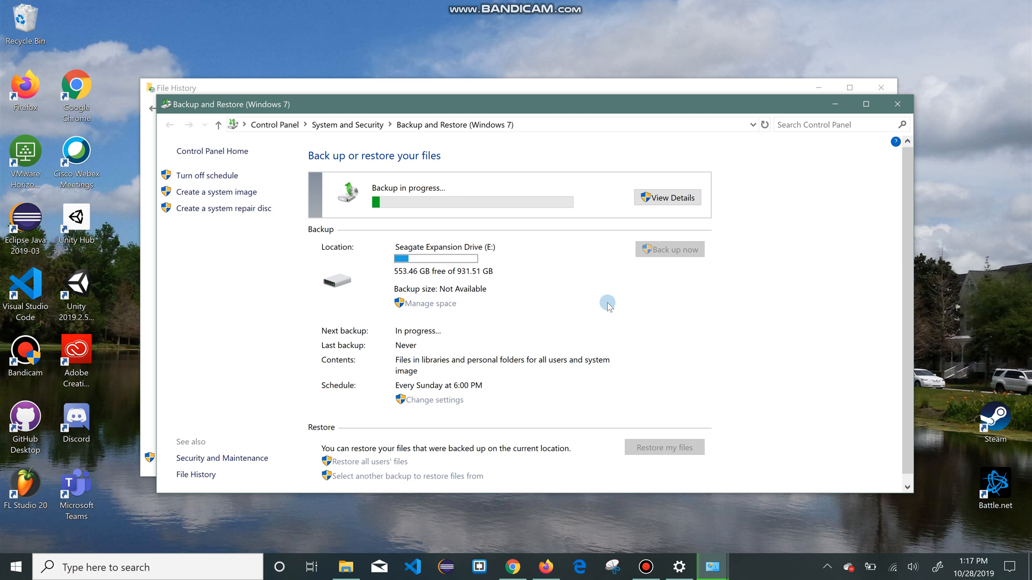
Minimize the Control Panel windows and show the properties of the J-STUDYCOMPUTER backup folder on Seagate Expansion Drive (E:)
{"action": "left_click", "coordinate": [834, 104]}
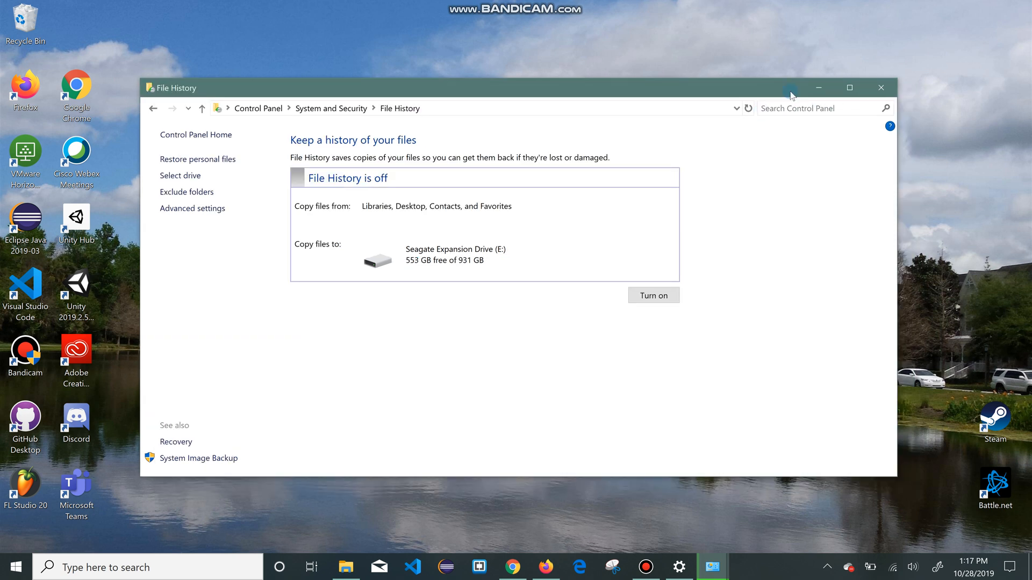
{"action": "left_click", "coordinate": [818, 87]}
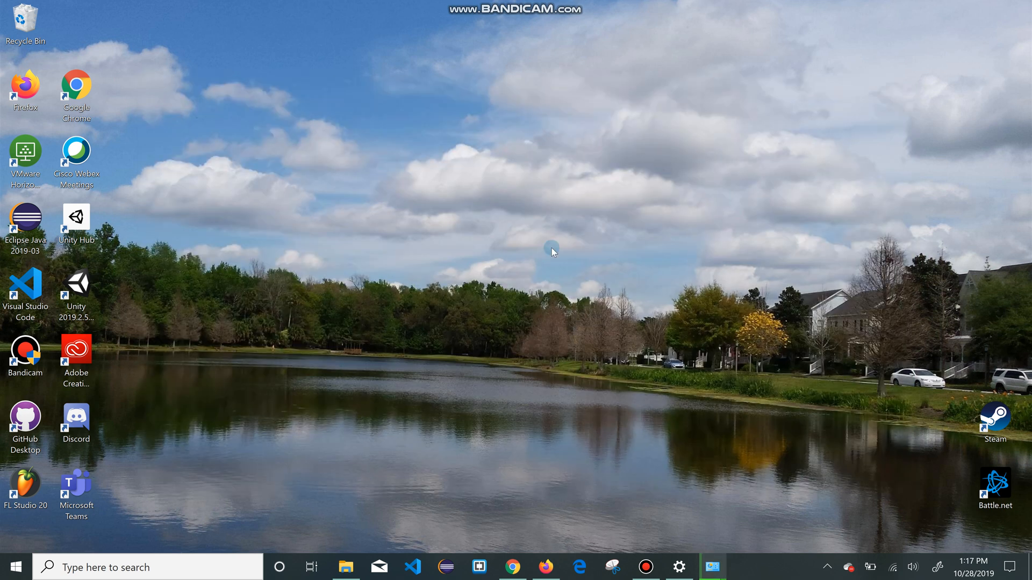
{"action": "left_click", "coordinate": [353, 574]}
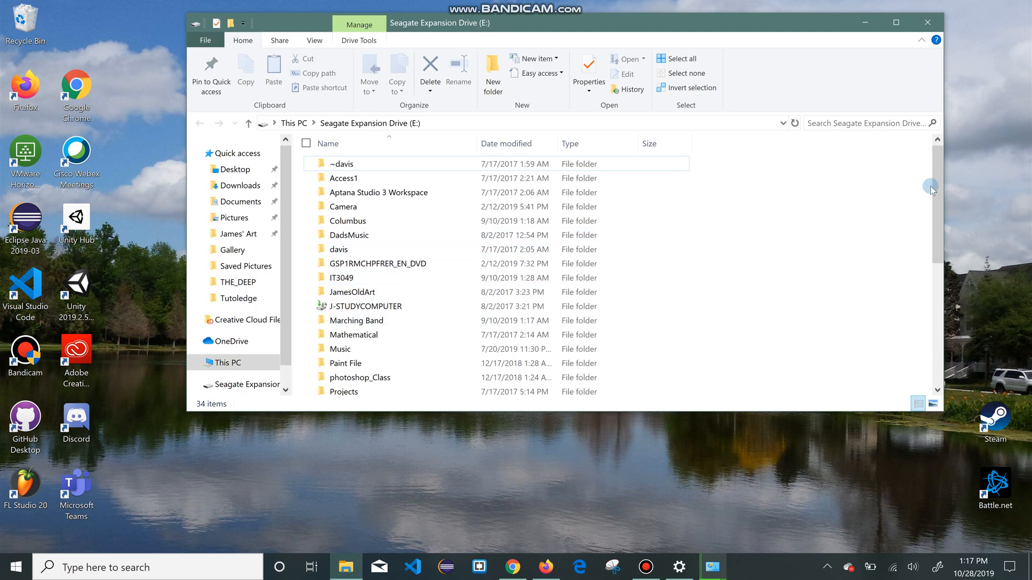
{"action": "left_click_drag", "start_coordinate": [940, 186], "coordinate": [913, 253]}
{"action": "right_click", "coordinate": [391, 168]}
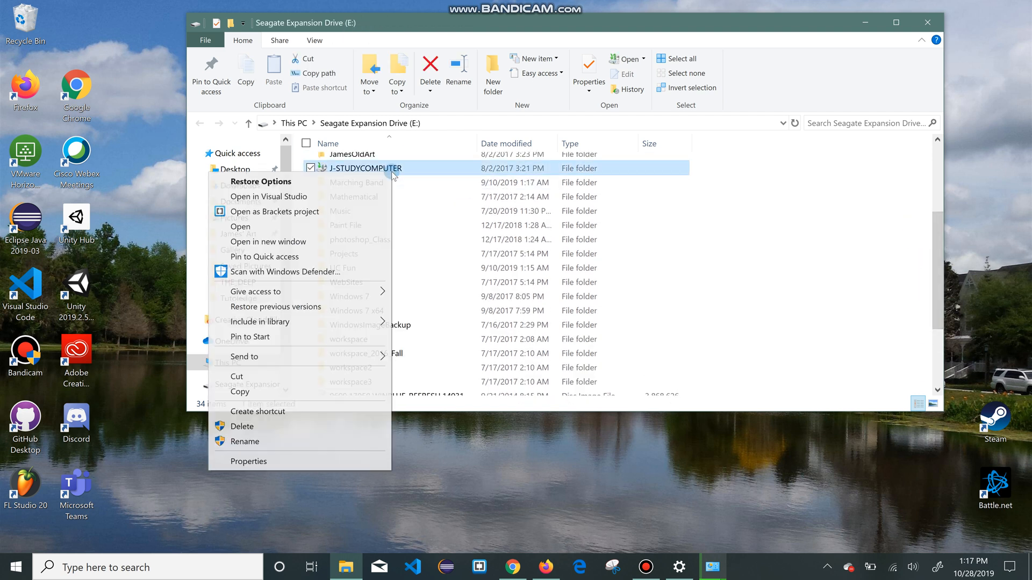
{"action": "left_click", "coordinate": [349, 461]}
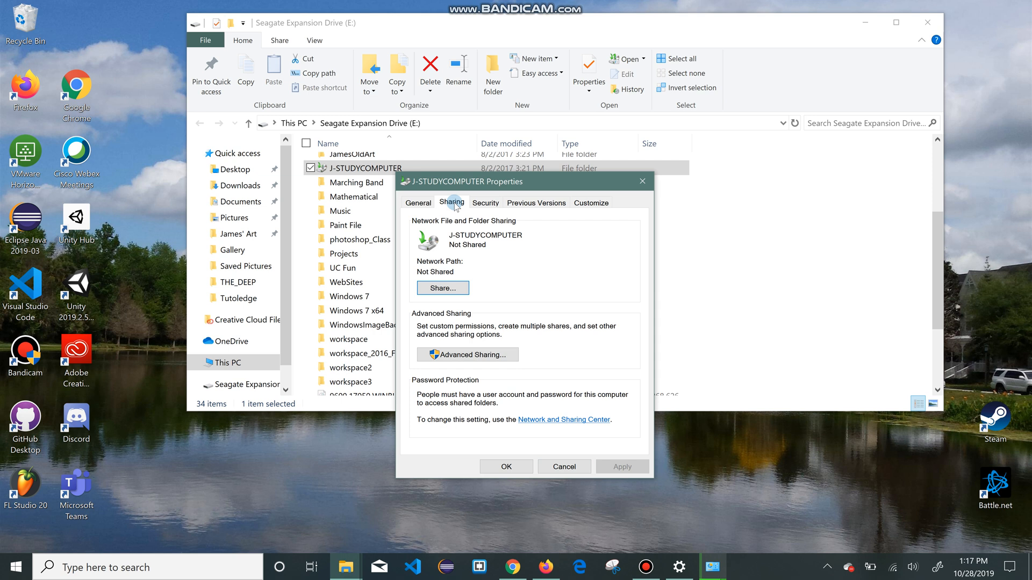
Examine the backup folder's security, sharing and general properties, and close the properties and the file window
{"action": "left_click", "coordinate": [486, 203]}
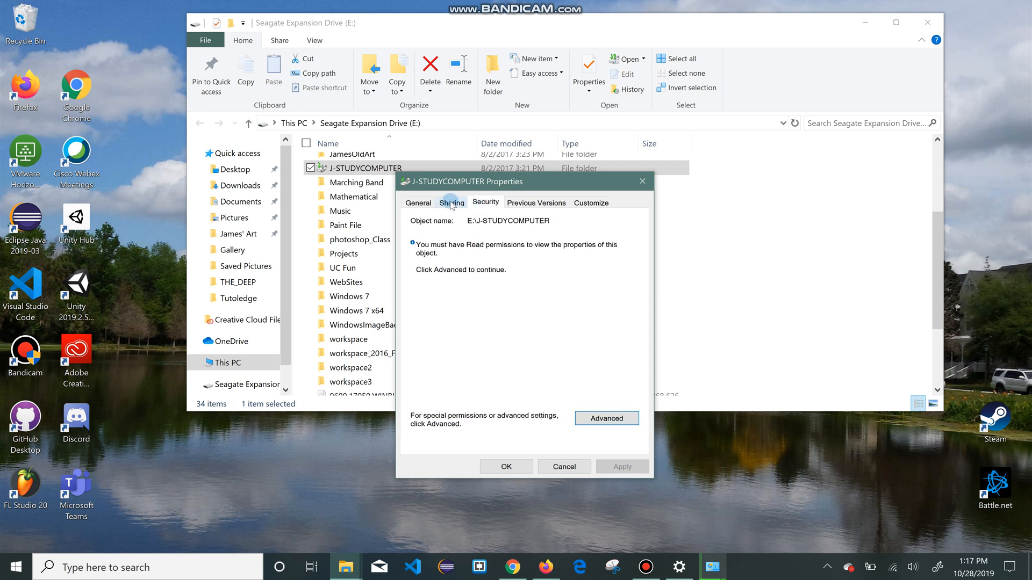
{"action": "left_click", "coordinate": [450, 203]}
{"action": "left_click", "coordinate": [418, 202]}
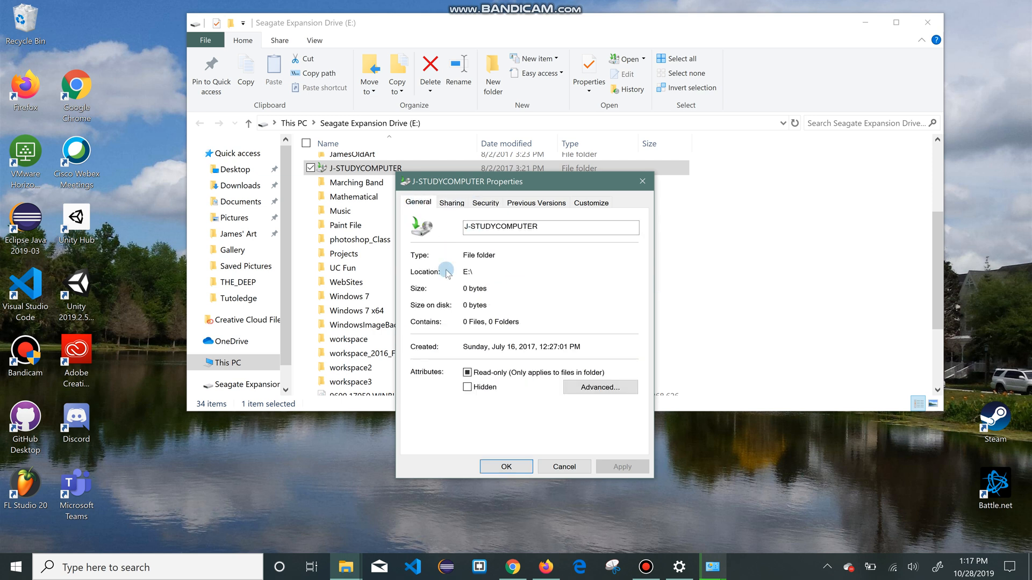
{"action": "left_click", "coordinate": [561, 467]}
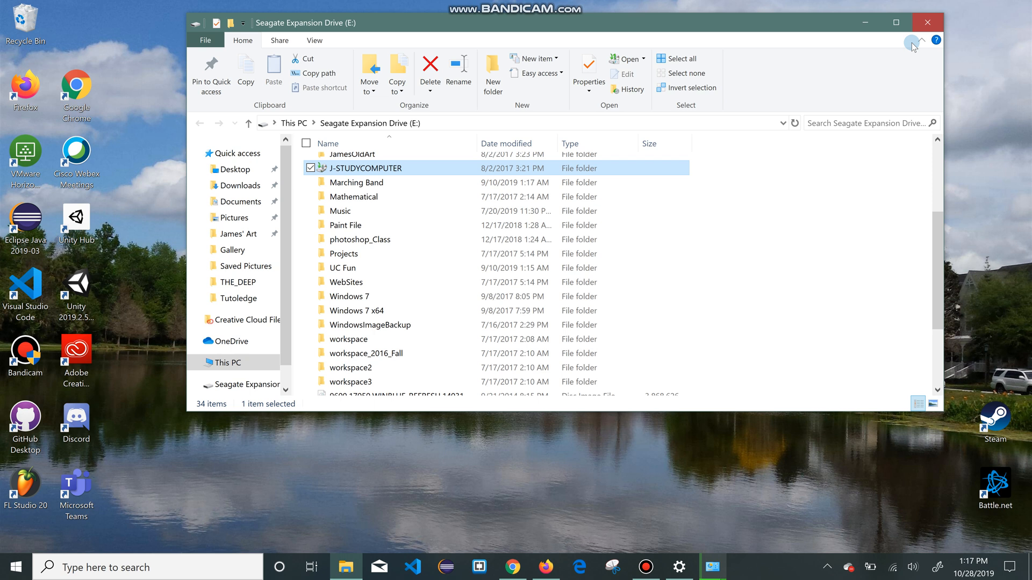
{"action": "left_click", "coordinate": [926, 25]}
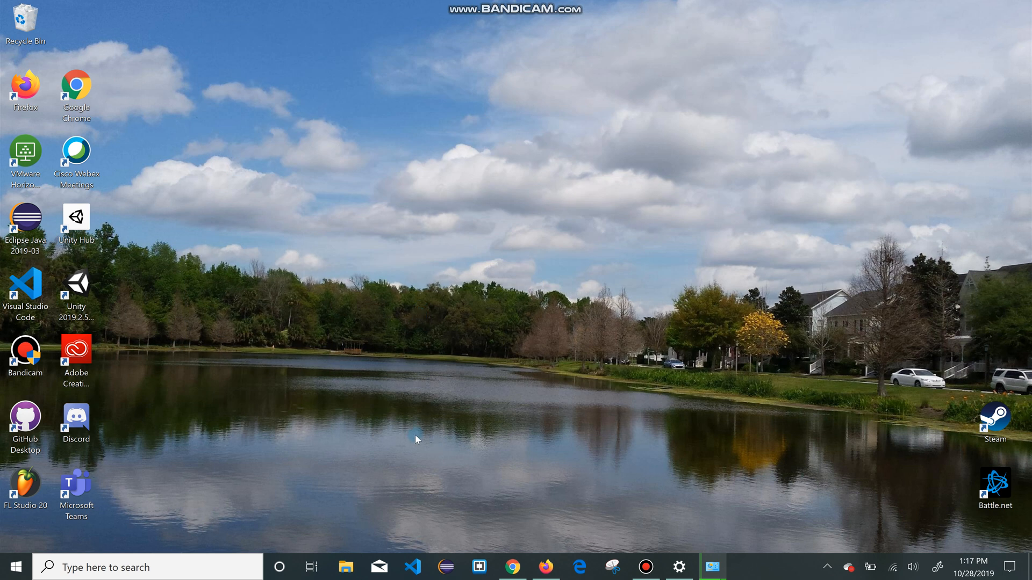
Switch to Firefox and close the open "create recovery drive windows 10" search tabs
{"action": "left_click", "coordinate": [549, 565]}
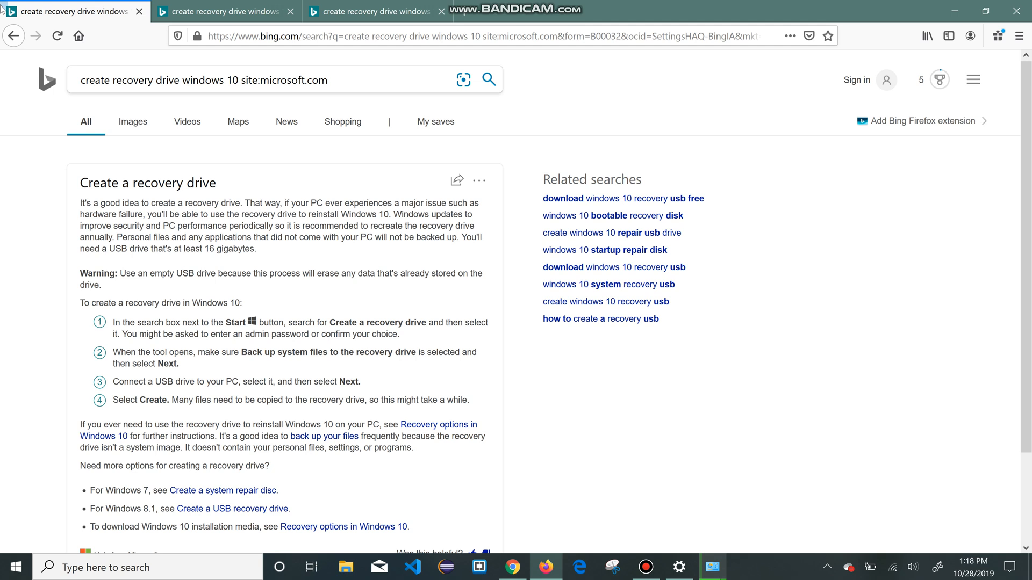
{"action": "left_click", "coordinate": [139, 11]}
{"action": "left_click", "coordinate": [138, 11]}
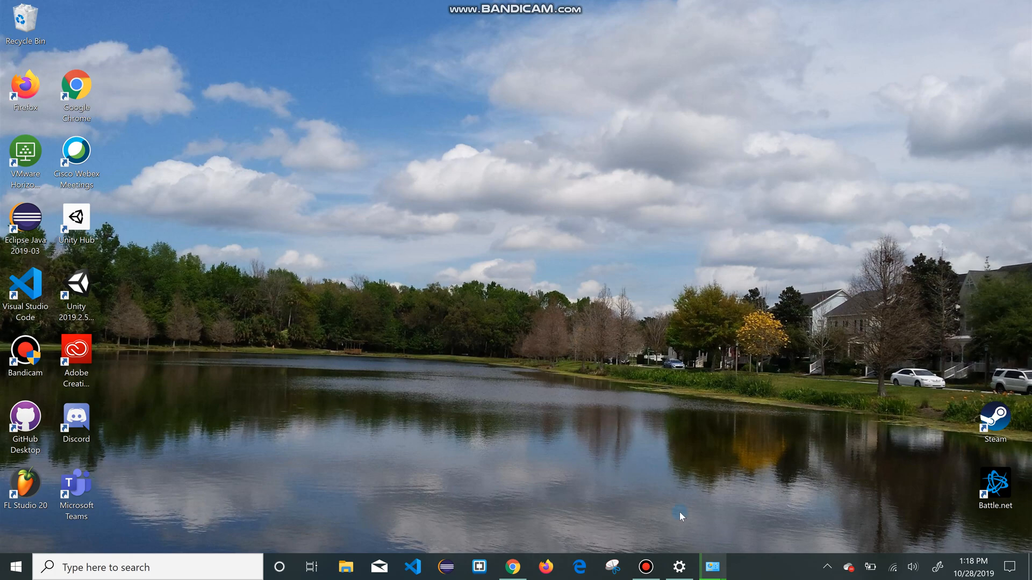
Close the open Settings Recovery window, and close the Canopy tab in Chrome
{"action": "left_click", "coordinate": [679, 567]}
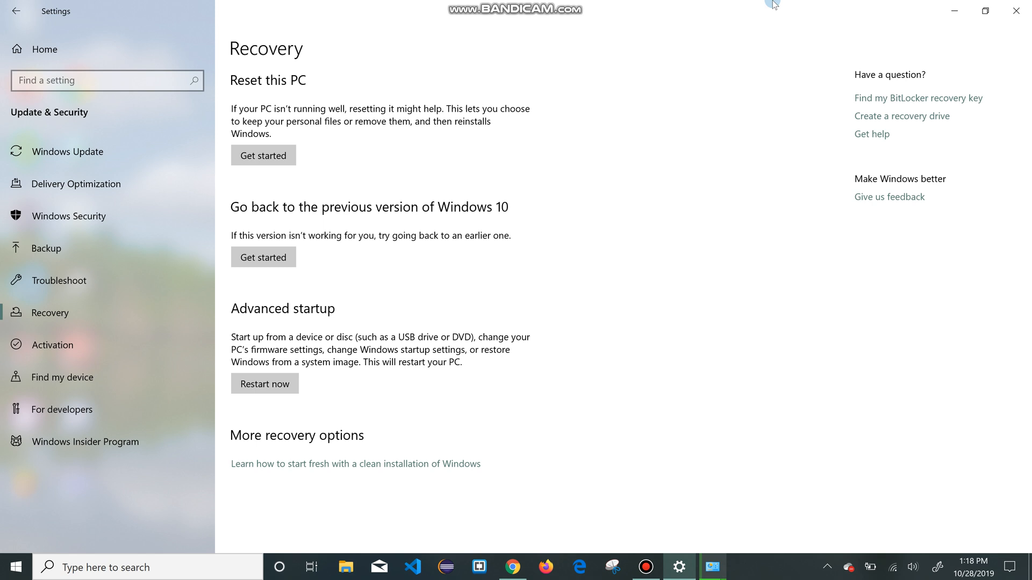
{"action": "left_click", "coordinate": [1016, 10]}
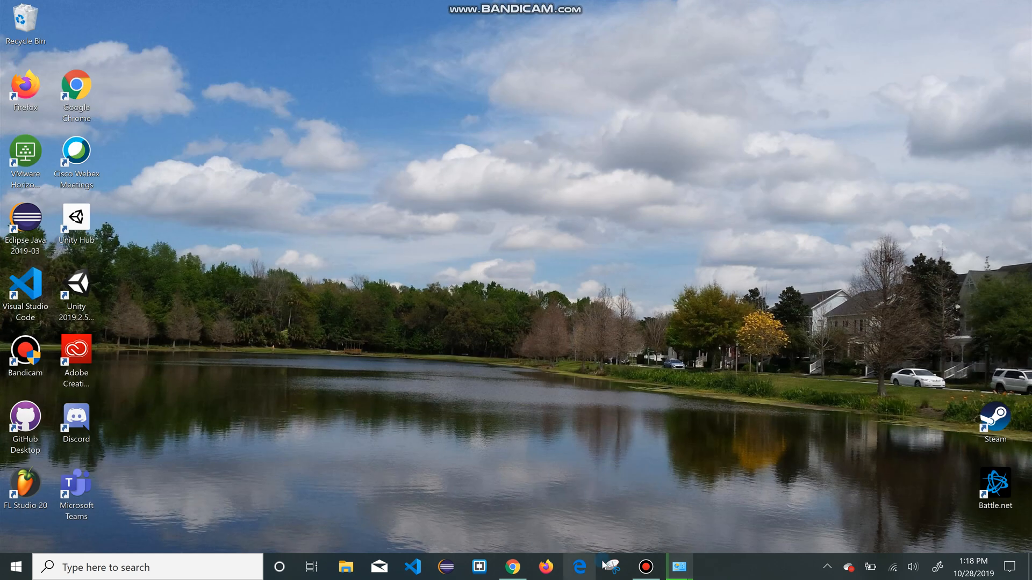
{"action": "left_click", "coordinate": [513, 569]}
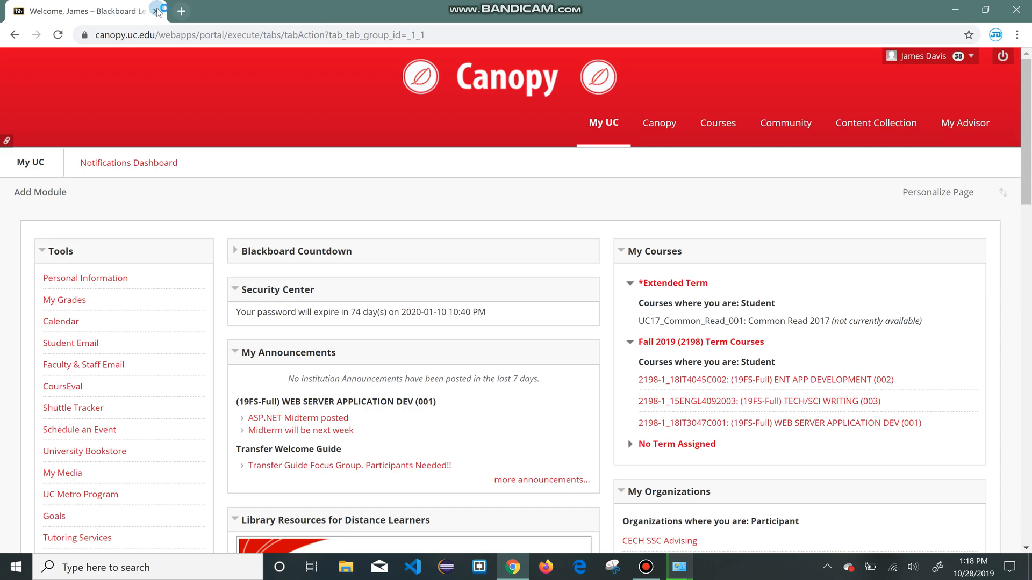
{"action": "left_click", "coordinate": [157, 11]}
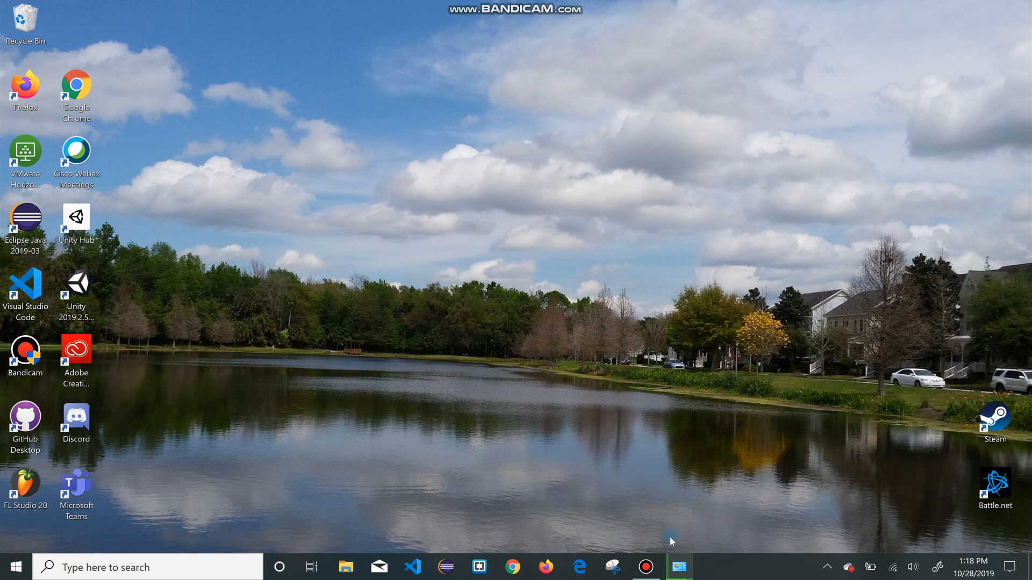
Switch back to Backup and Restore (Windows 7) and show the details of the backup in progress
{"action": "mouse_move", "coordinate": [683, 576]}
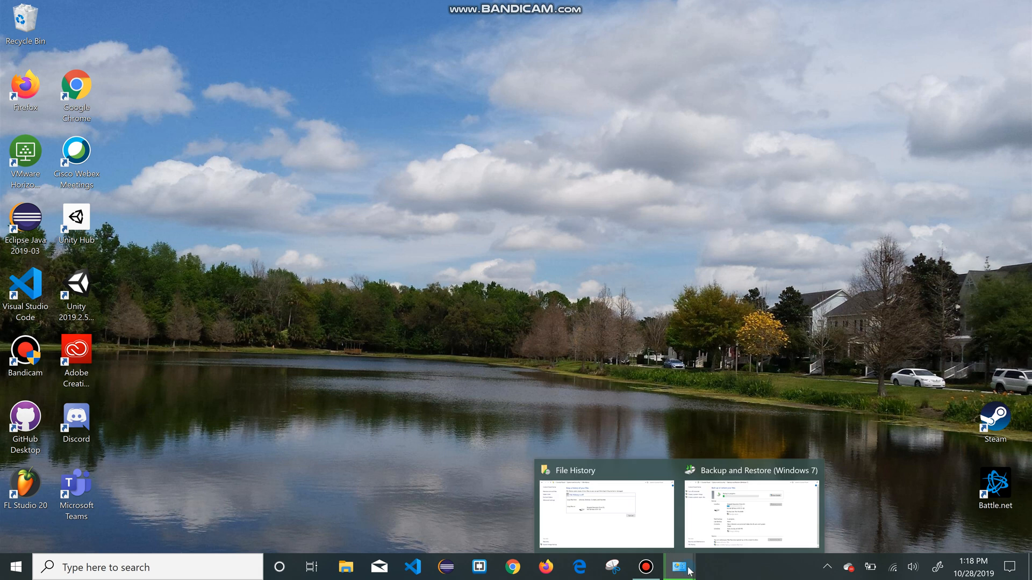
{"action": "left_click", "coordinate": [711, 535]}
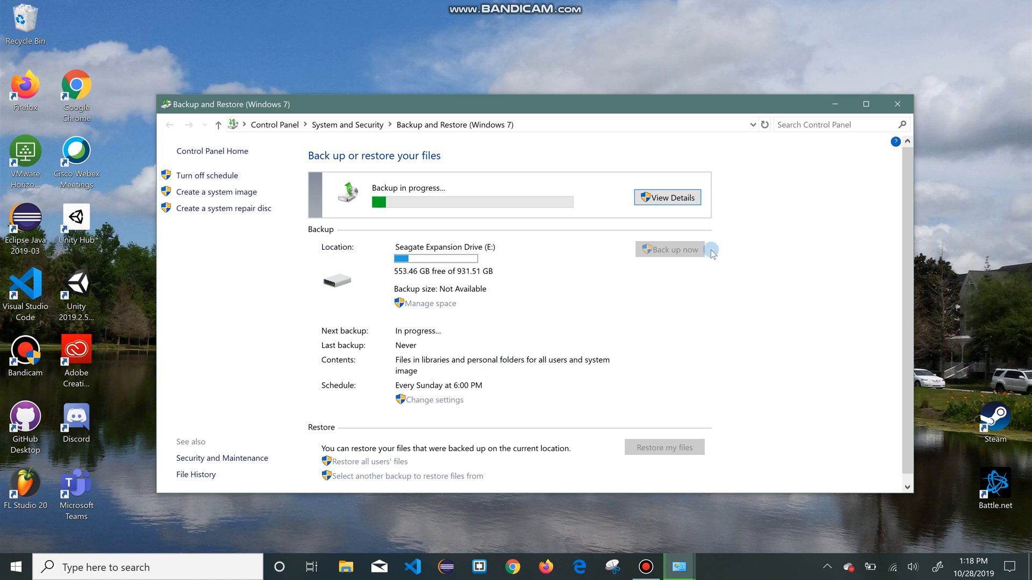
{"action": "left_click", "coordinate": [675, 198]}
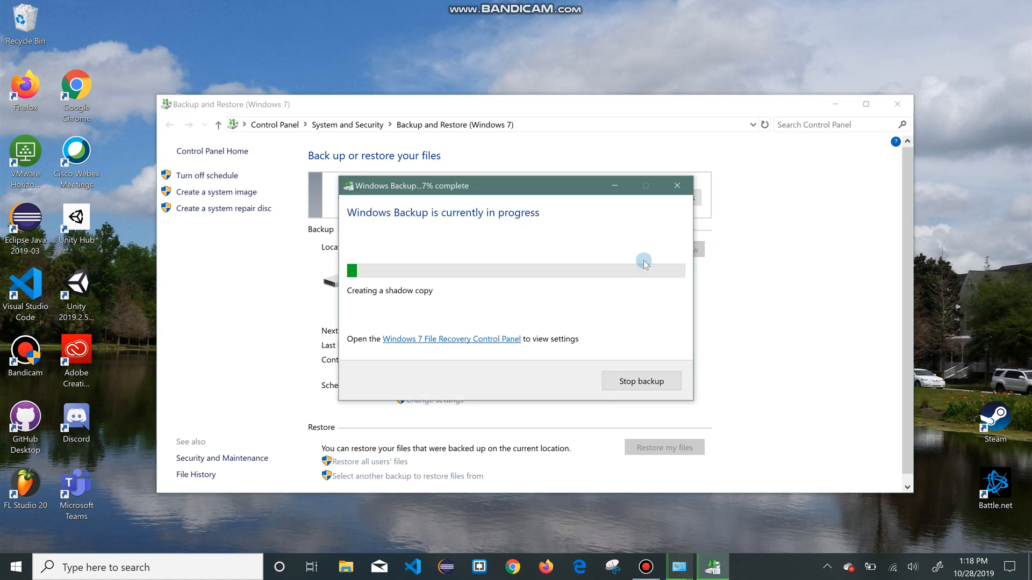